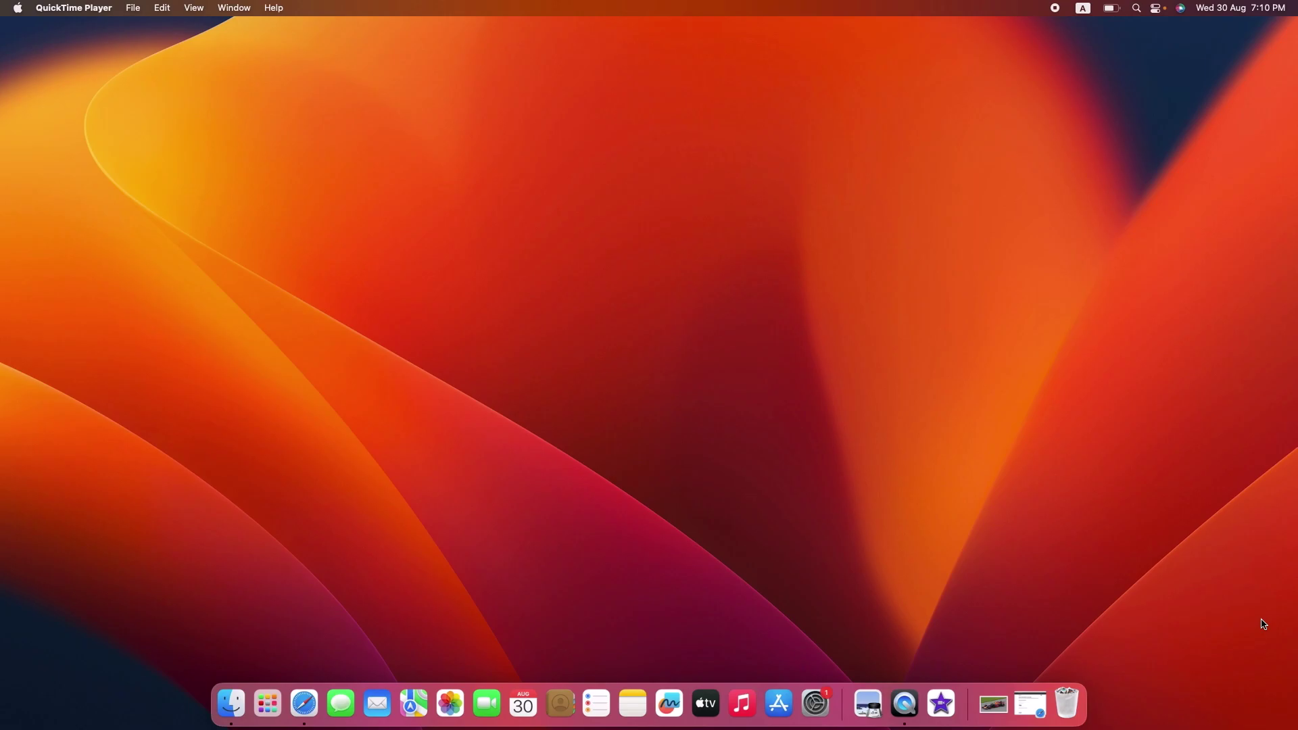
Step: Launch Safari from the Dock with checkcoverage.apple.com open
{"action": "left_click", "coordinate": [314, 710]}
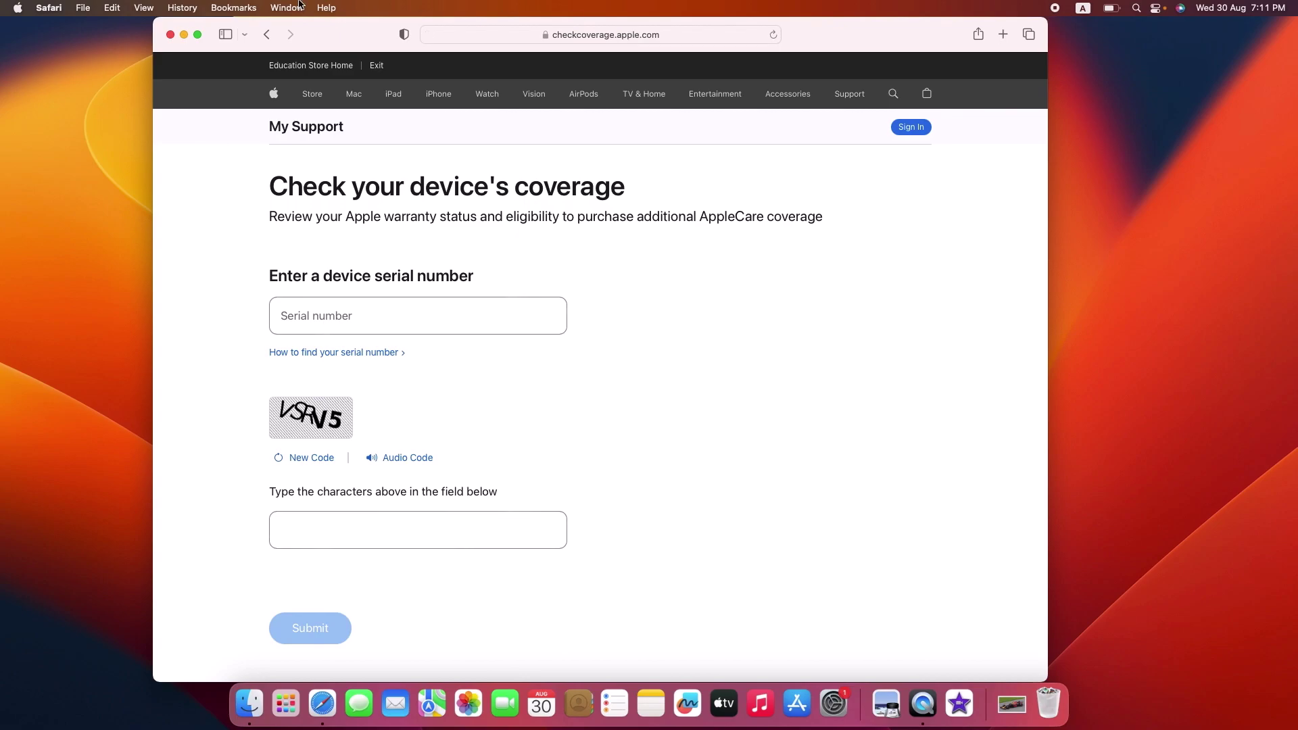
Step: Minimize Safari and select the MacBook Pro's serial number in About This Mac
{"action": "left_click", "coordinate": [185, 35]}
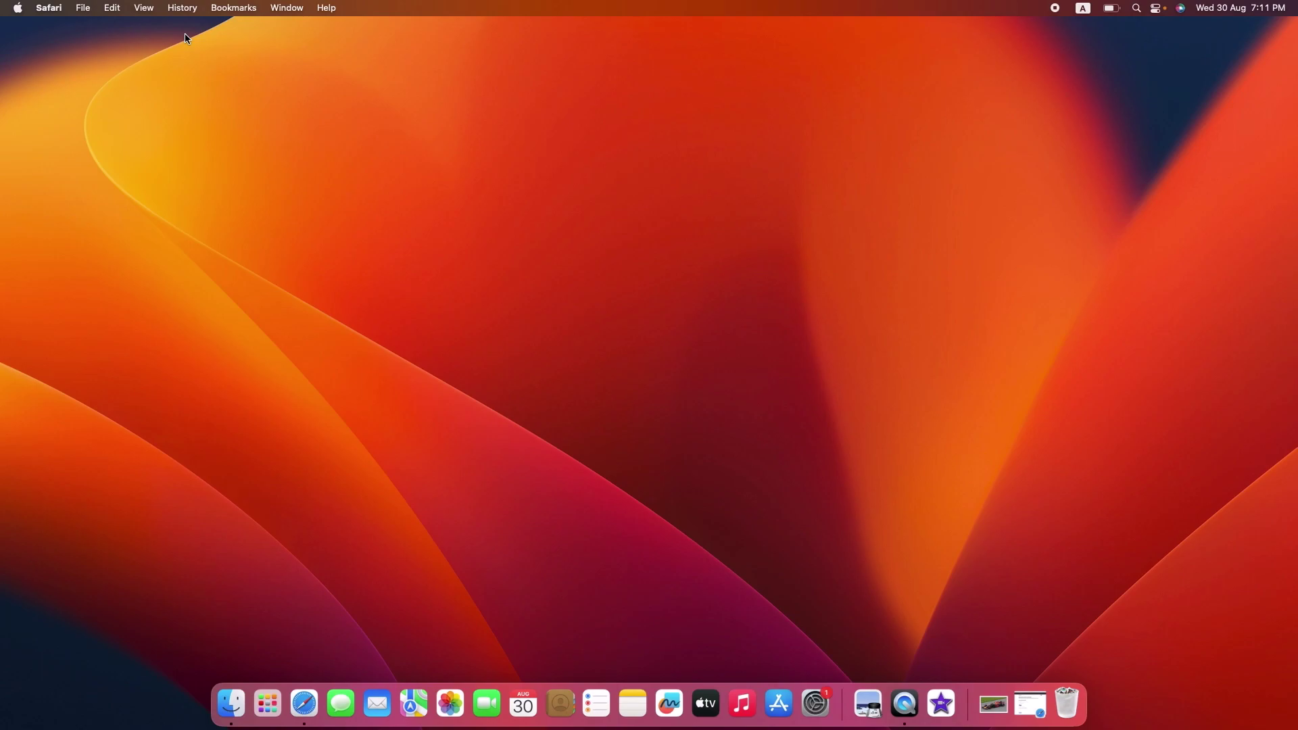
{"action": "left_click", "coordinate": [16, 9]}
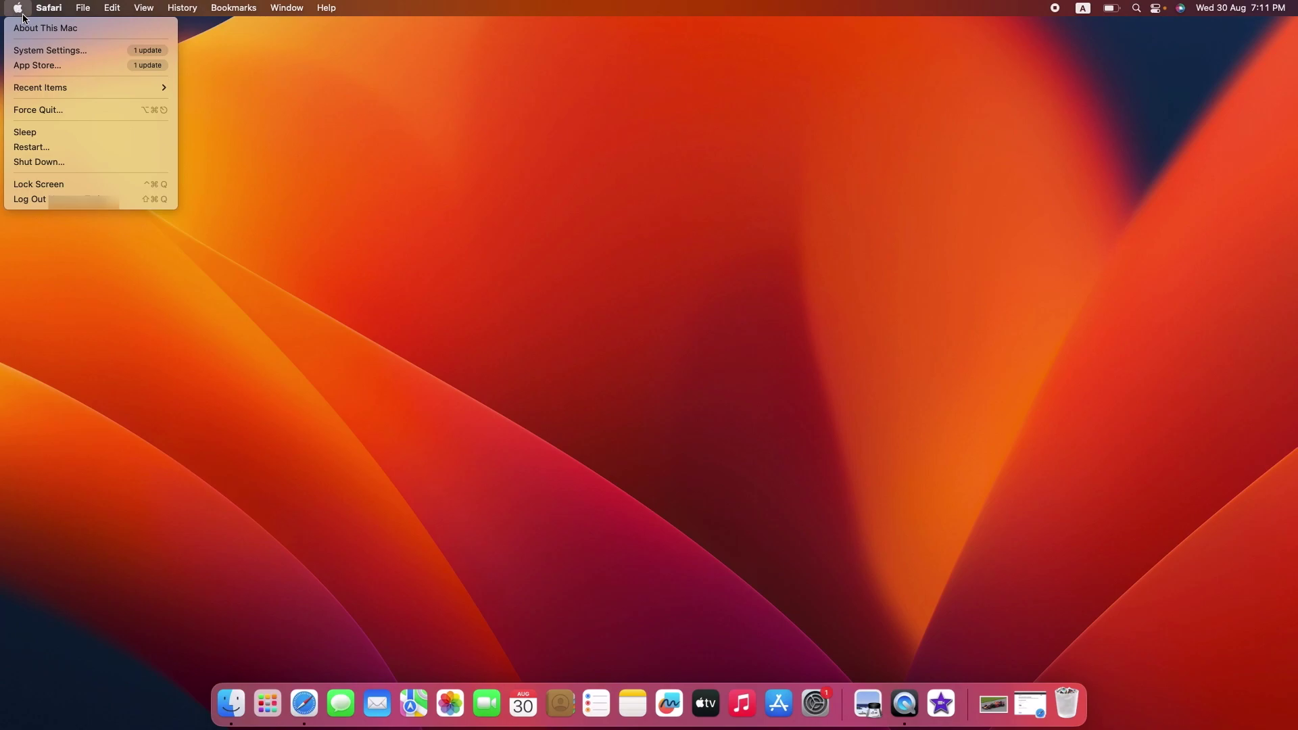
{"action": "left_click", "coordinate": [34, 29]}
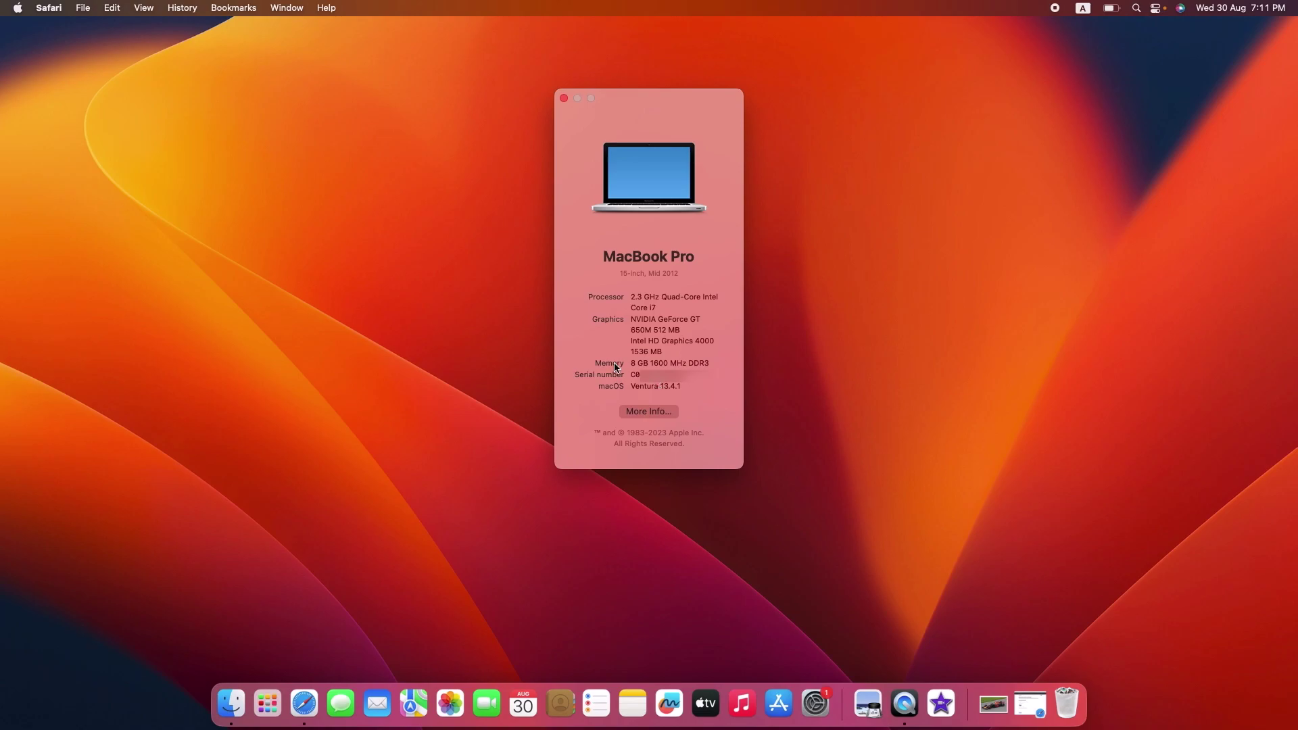
{"action": "double_click", "coordinate": [674, 381]}
Step: Bring back the Check Coverage page and paste the serial number into its field
{"action": "left_click", "coordinate": [312, 710]}
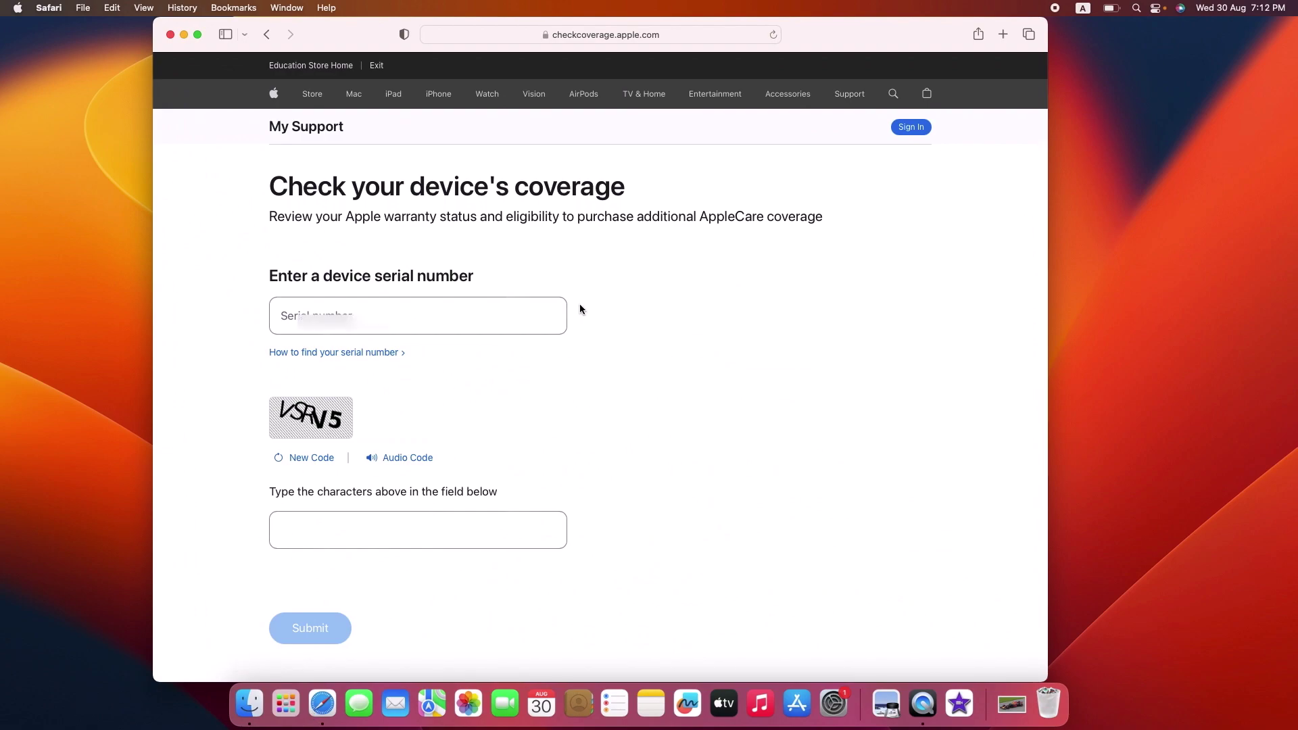
{"action": "left_click", "coordinate": [455, 311]}
{"action": "key", "text": "super+v"}
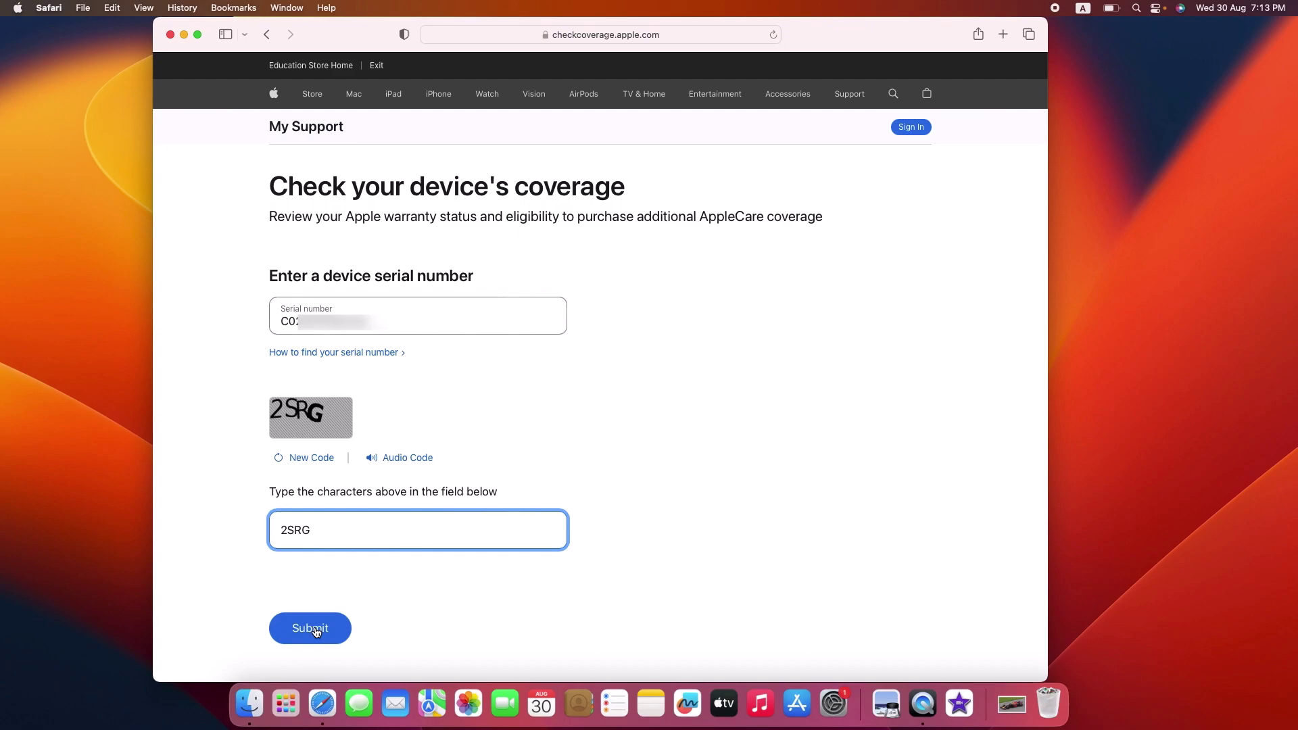
Step: Submit the serial number to load the MacBook Pro's coverage results
{"action": "left_click", "coordinate": [314, 628]}
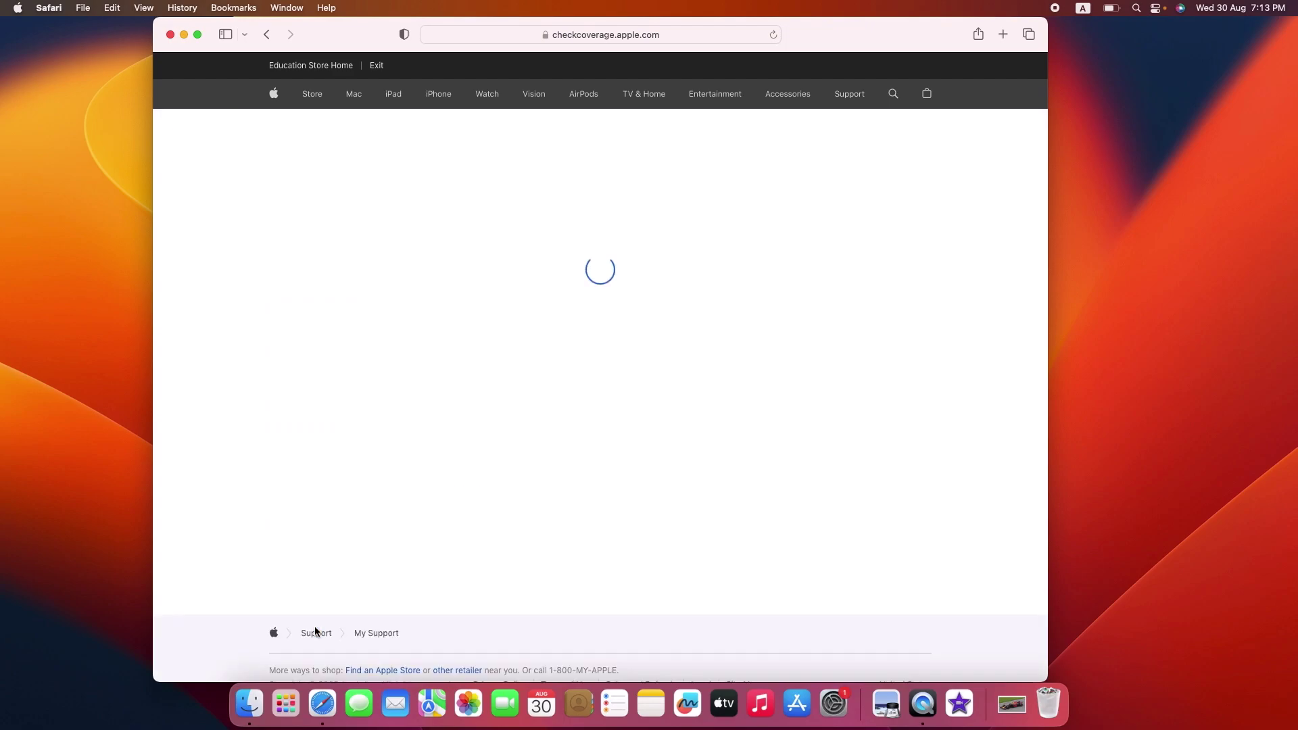